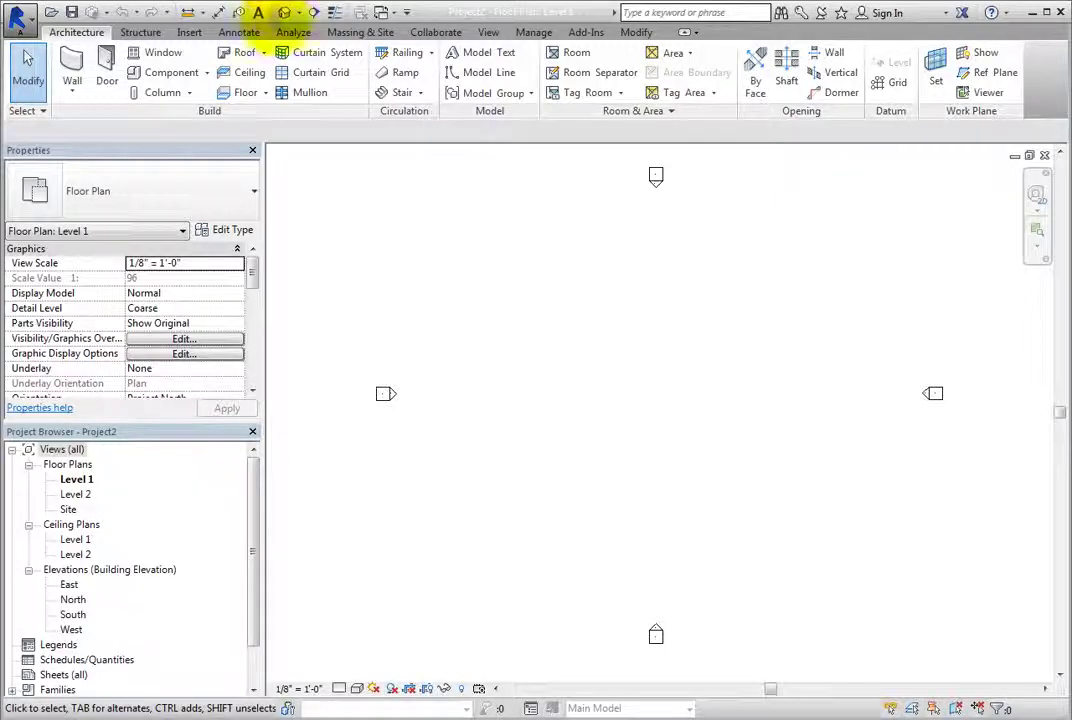
From the Site floor plan, start Link CAD and pick SitePlan.dwg as the DWG file
double_click(68, 509)
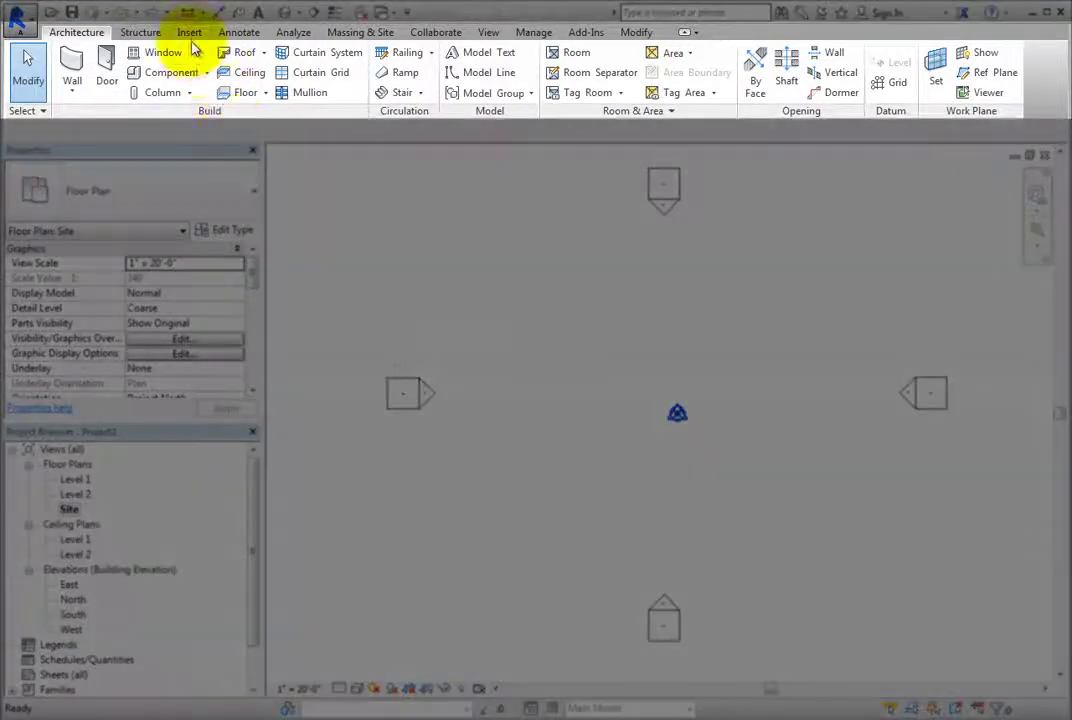
left_click(189, 33)
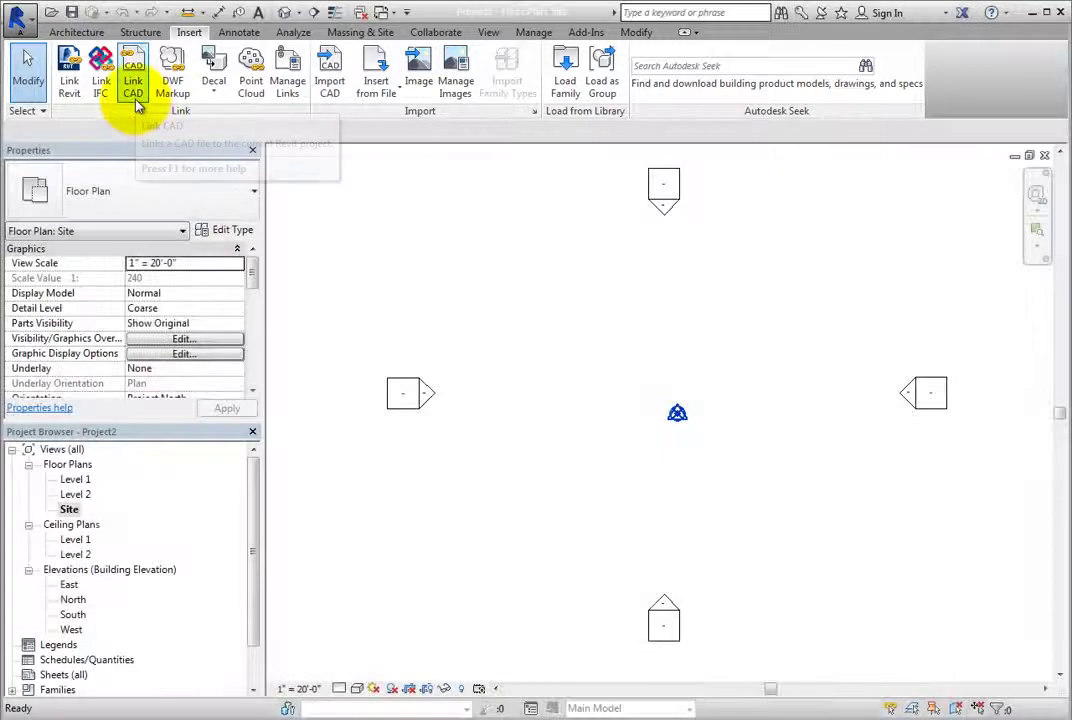
left_click(136, 104)
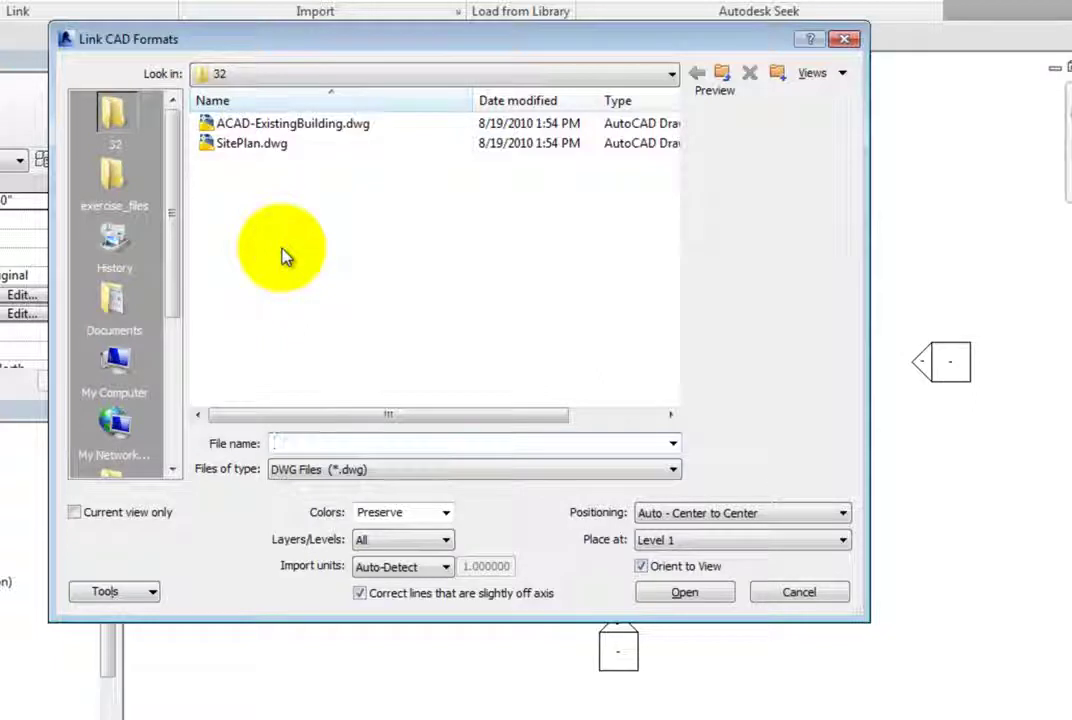
left_click(605, 470)
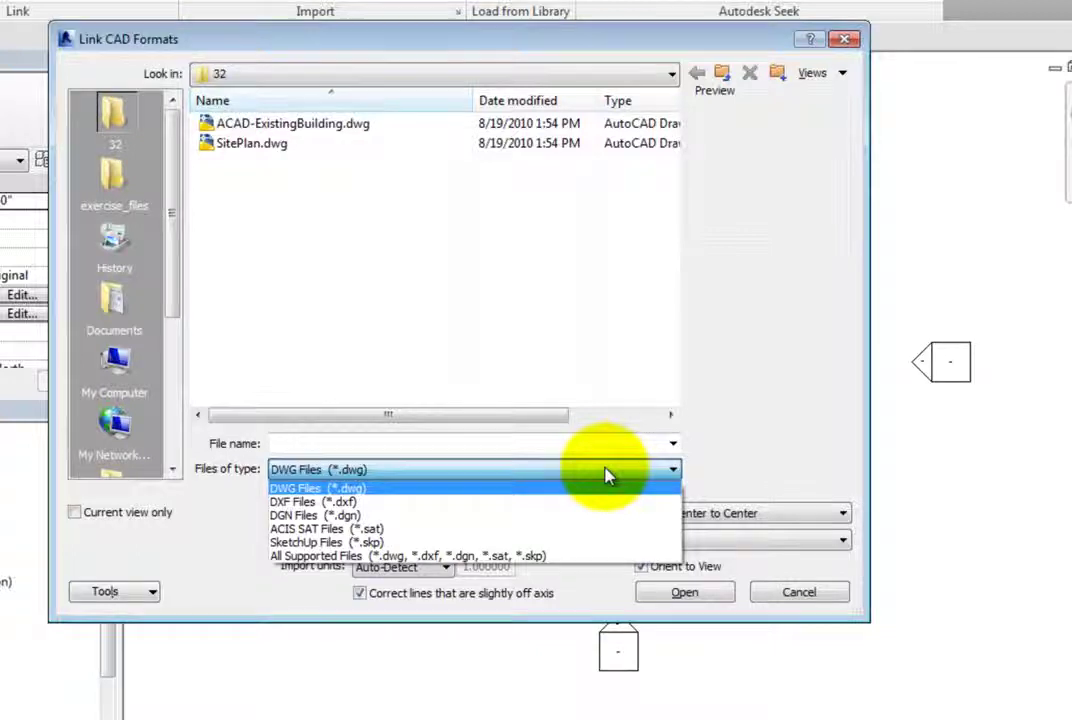
left_click(610, 490)
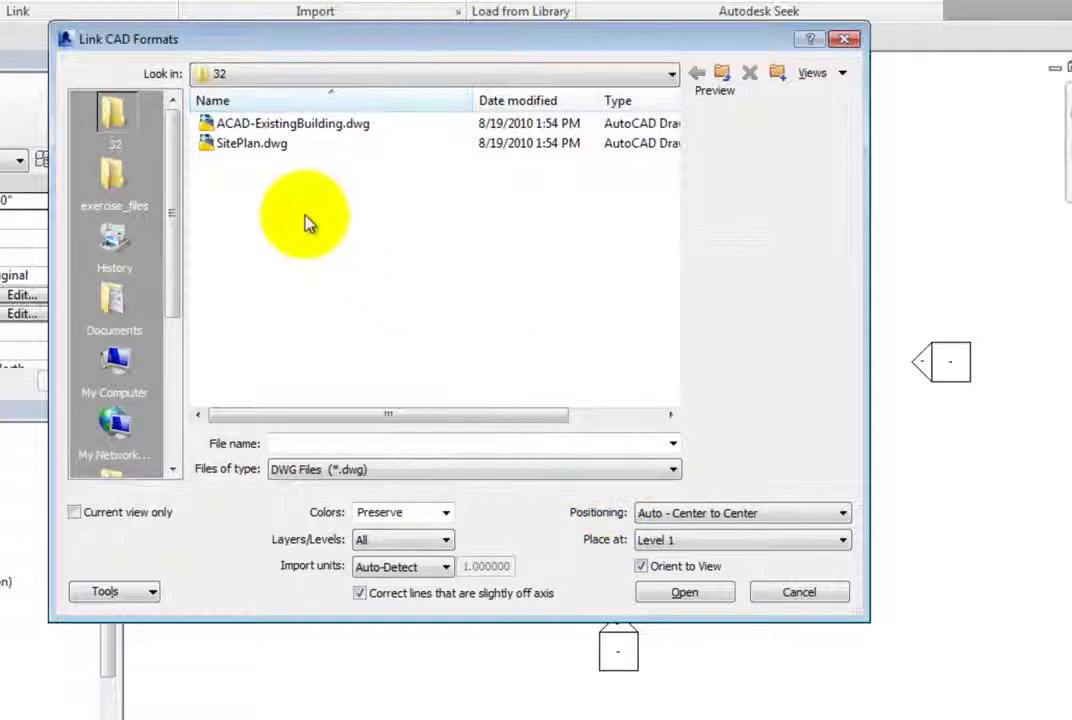
left_click(290, 145)
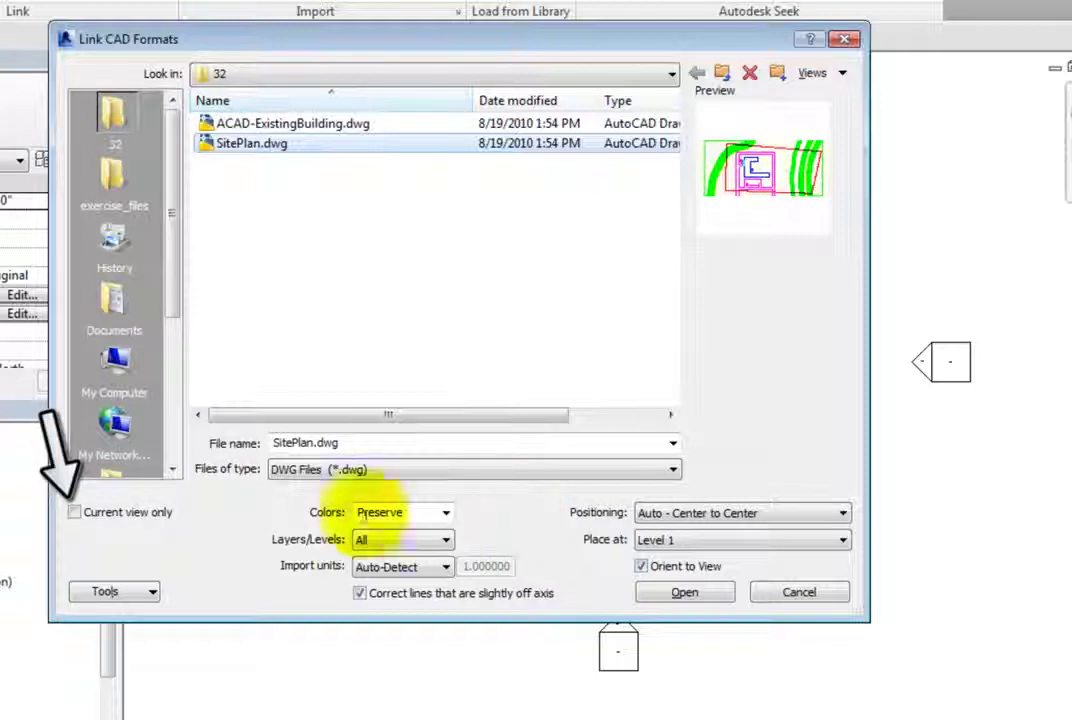
Tick Current view only for the pending SitePlan.dwg link
left_click(76, 512)
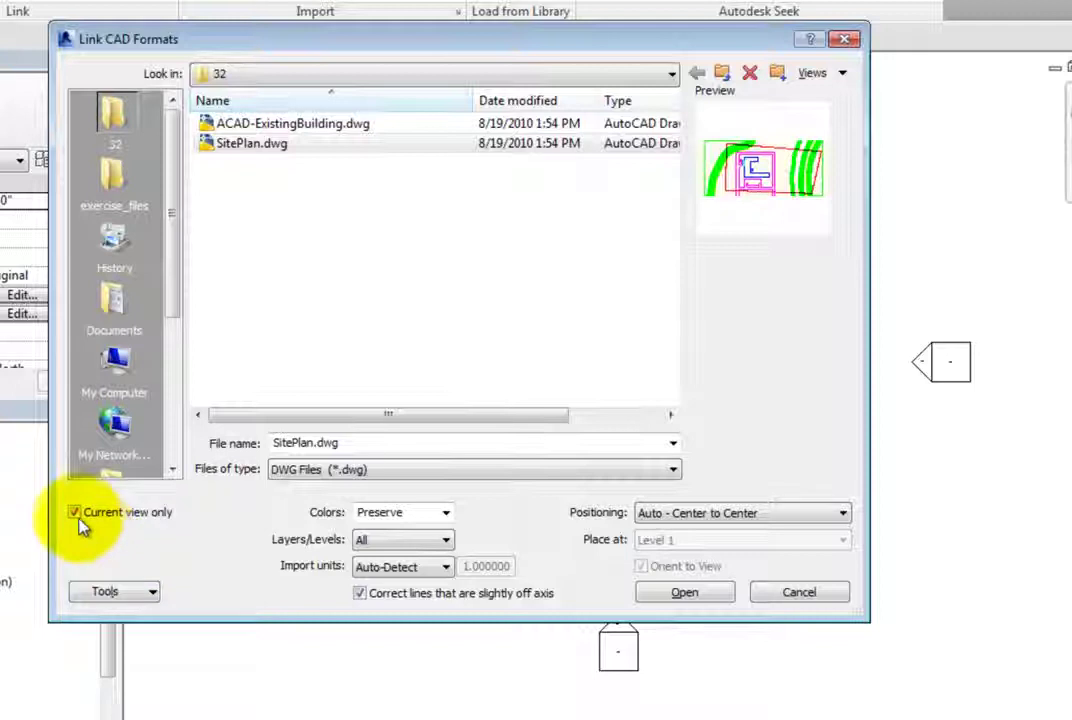
Untick Current view only, keep Colors at Preserve, and review the Layers/Levels choices
left_click(76, 514)
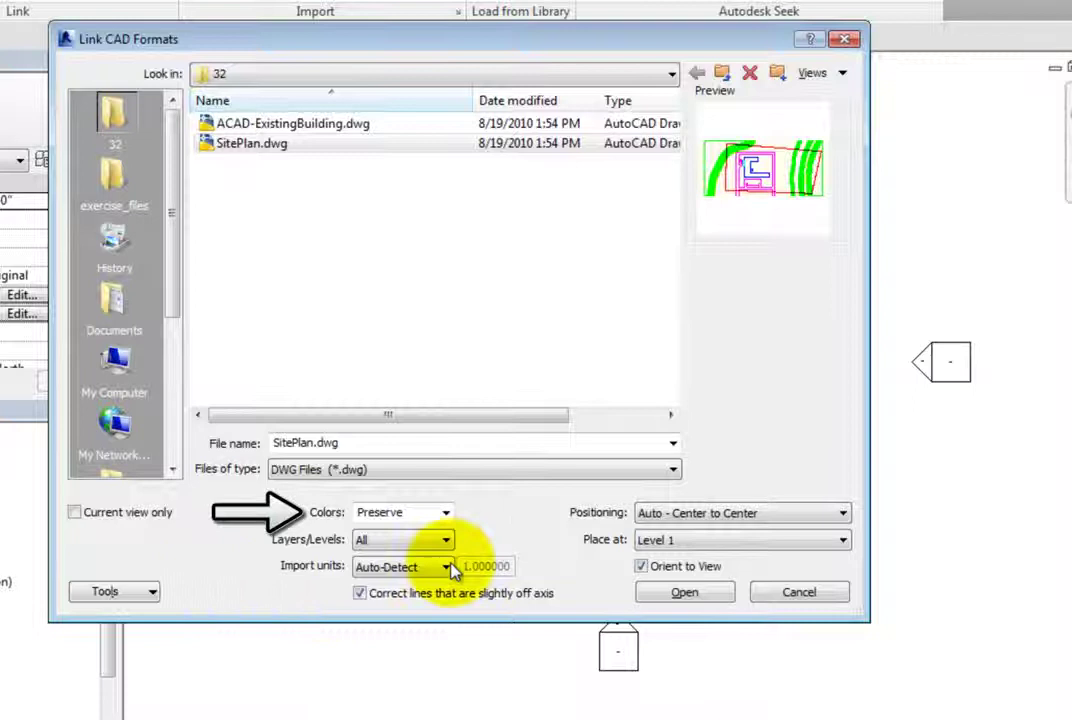
left_click(448, 514)
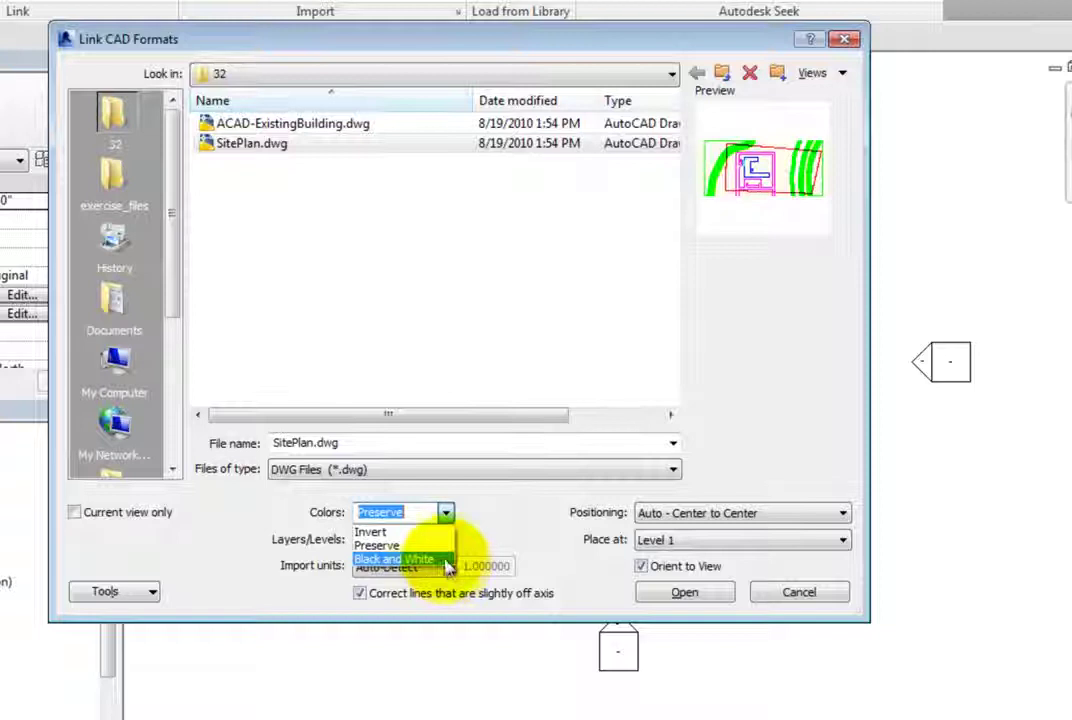
key("Up")
key("Return")
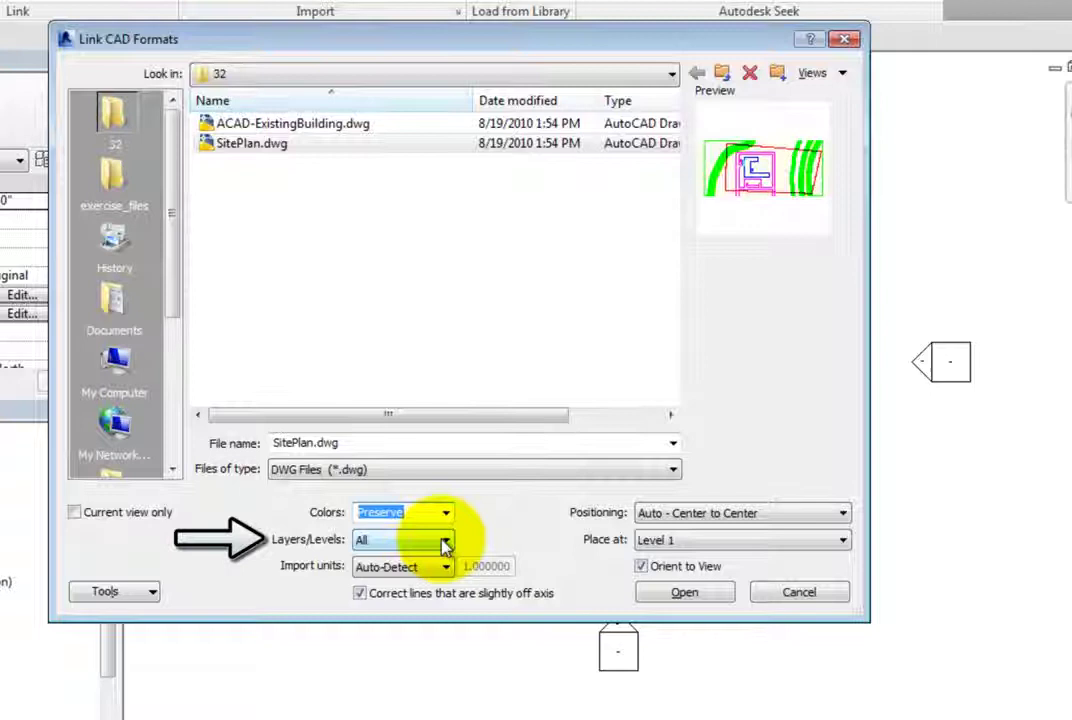
left_click(445, 541)
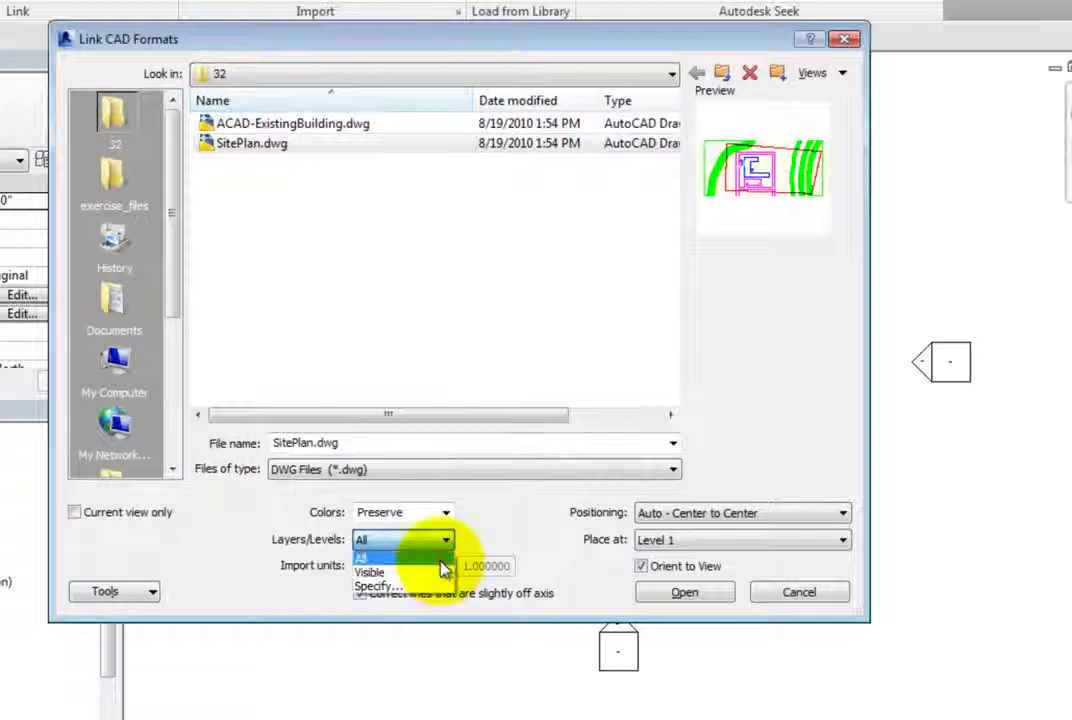
left_click(440, 560)
left_click(443, 567)
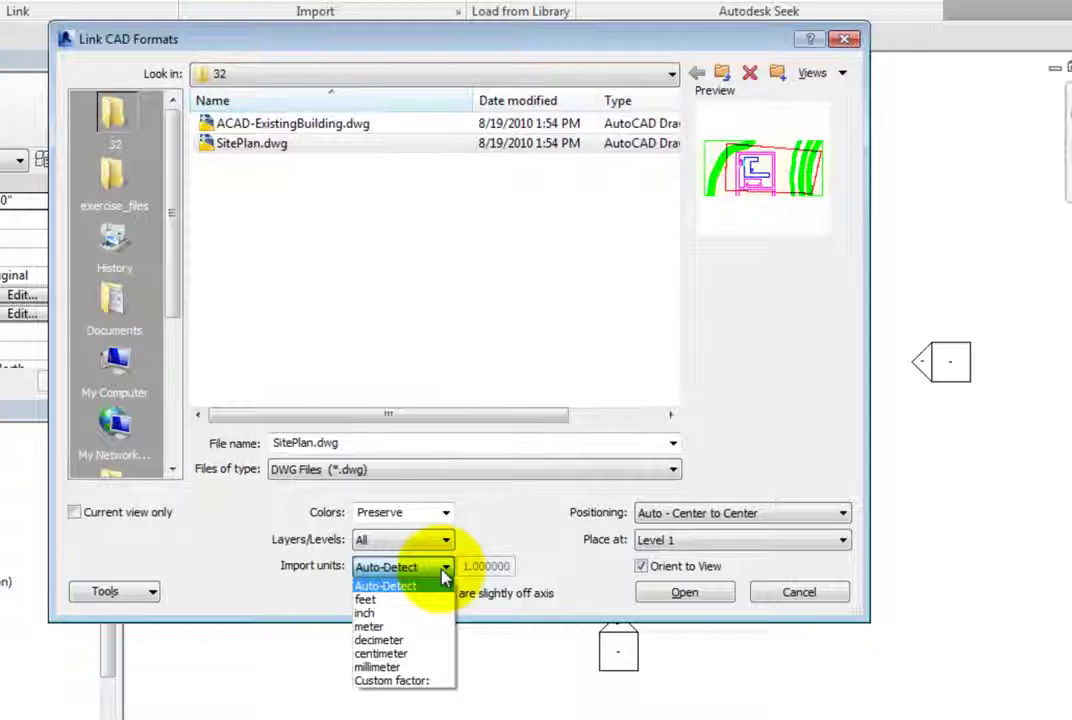
left_click(445, 567)
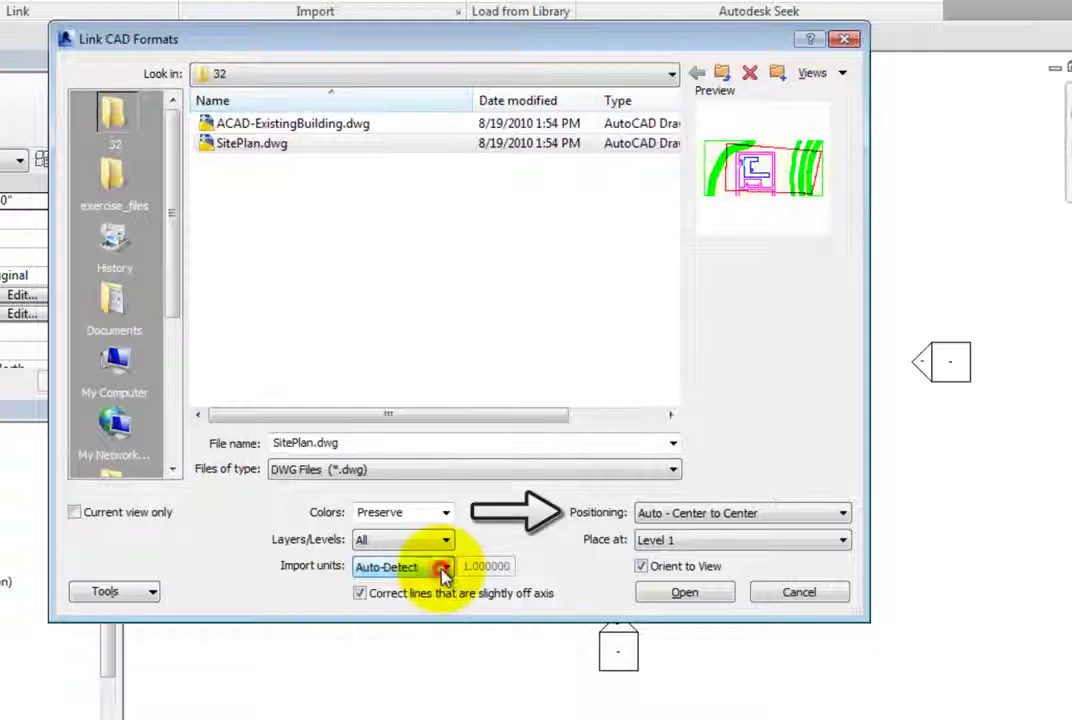
List the six Positioning options, leaving Auto - Center to Center selected
left_click(840, 514)
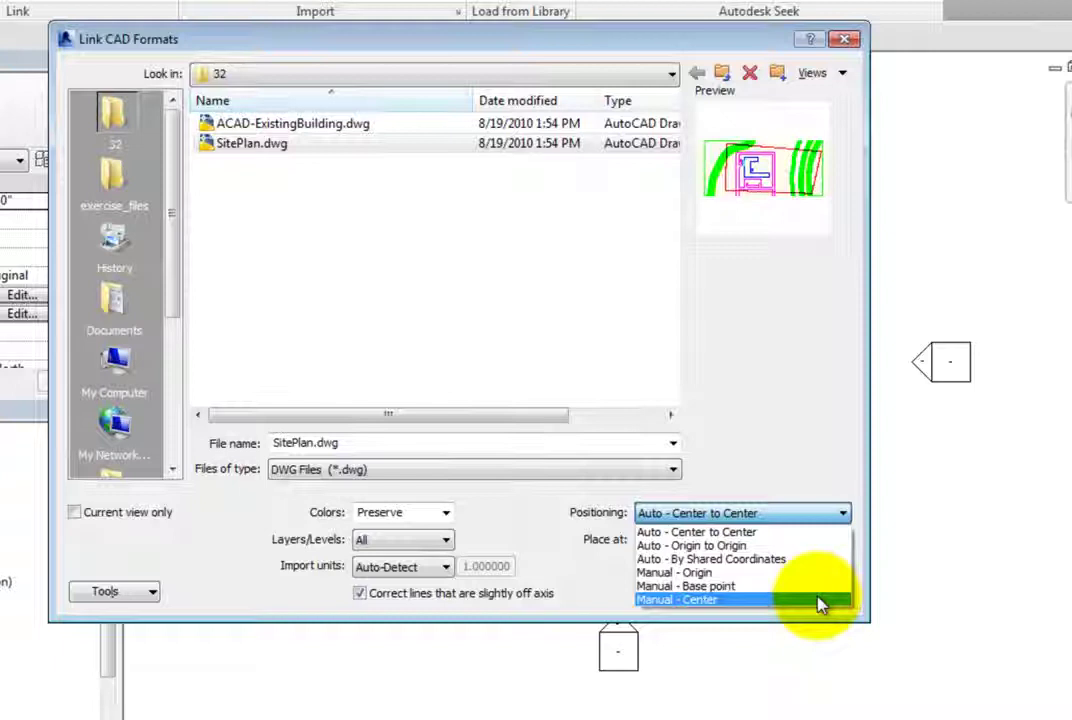
Set Positioning to Auto - Origin to Origin and keep Place at Level 1
left_click(828, 546)
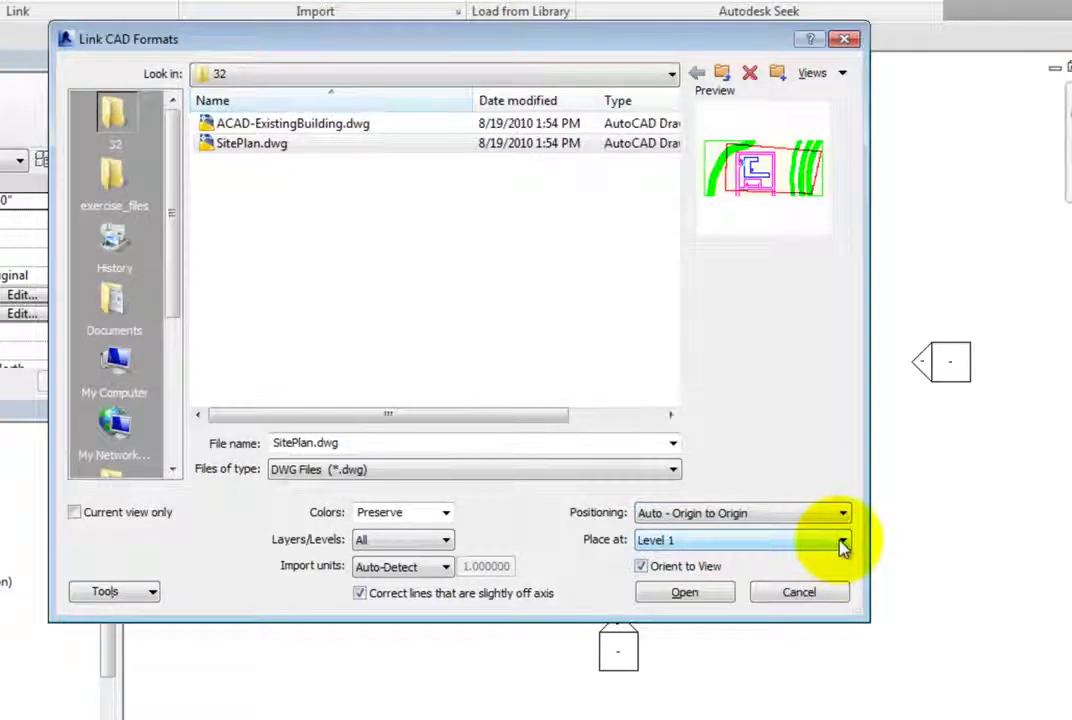
left_click(843, 541)
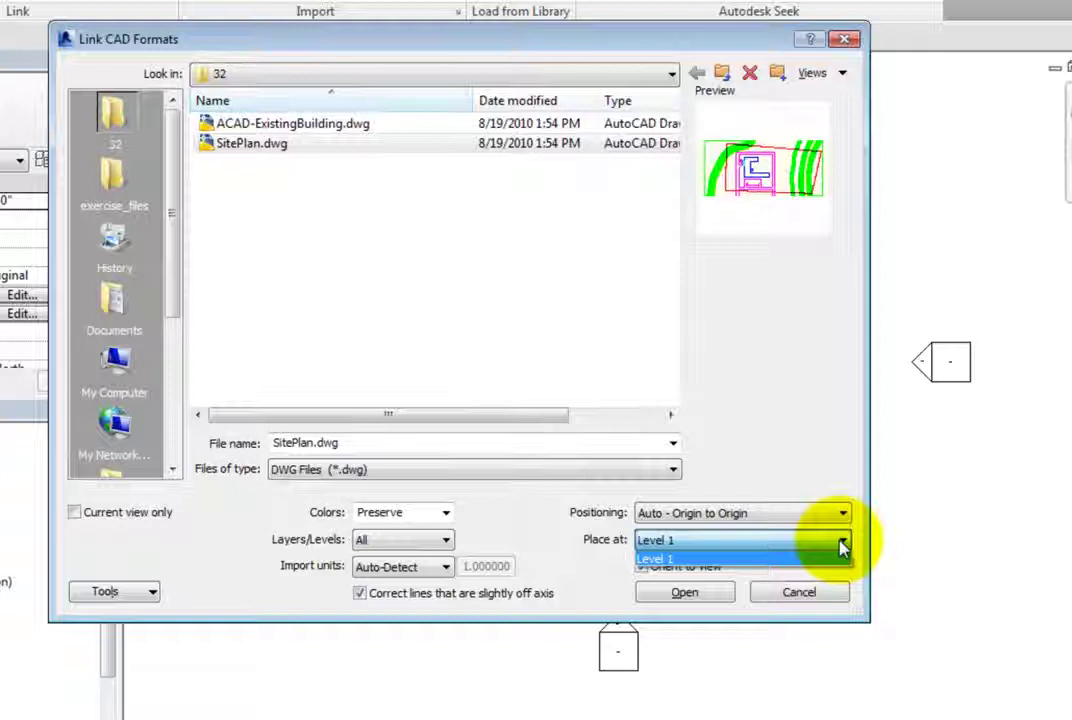
left_click(843, 541)
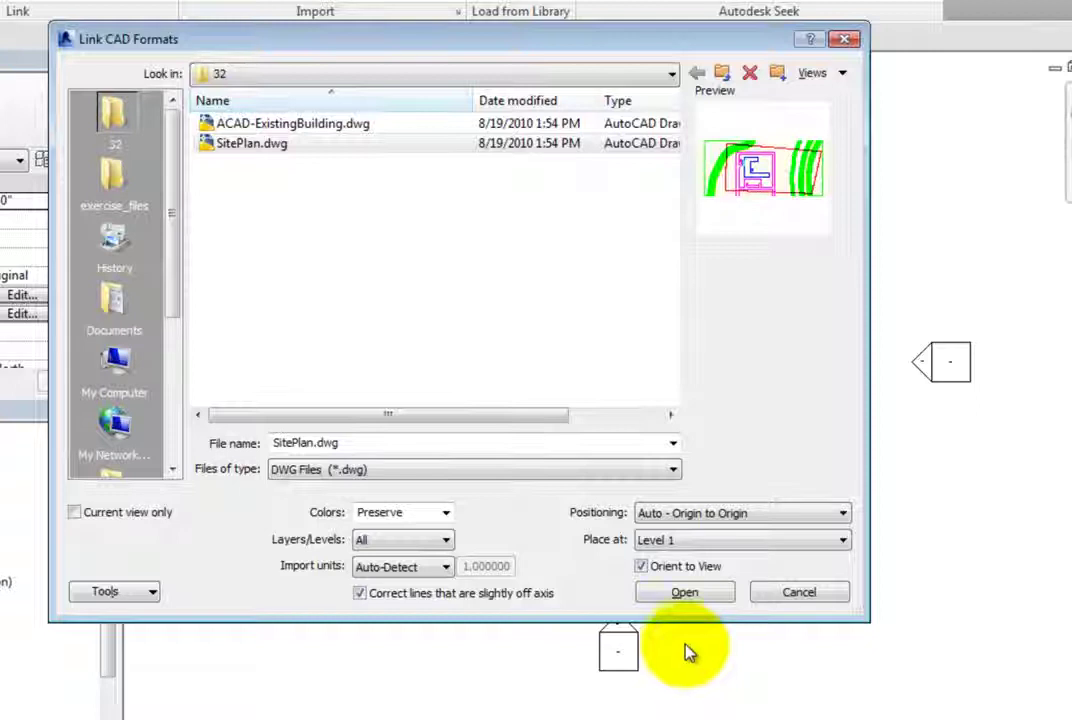
Turn off Orient to View and link SitePlan.dwg into the Site plan
left_click(642, 566)
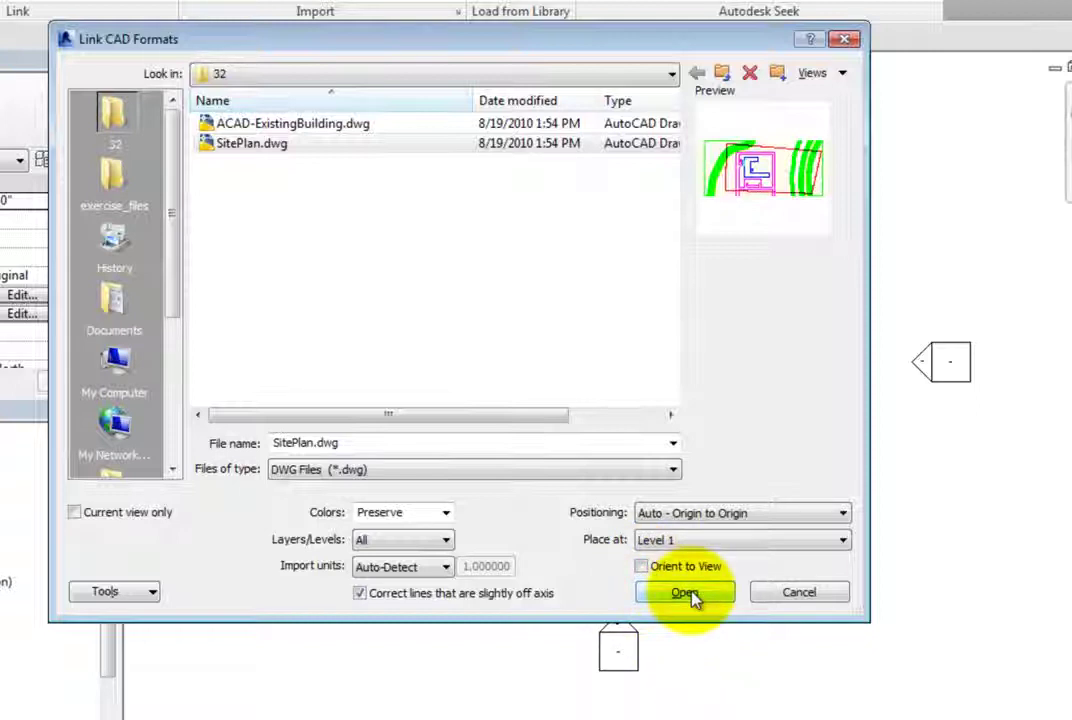
left_click(687, 594)
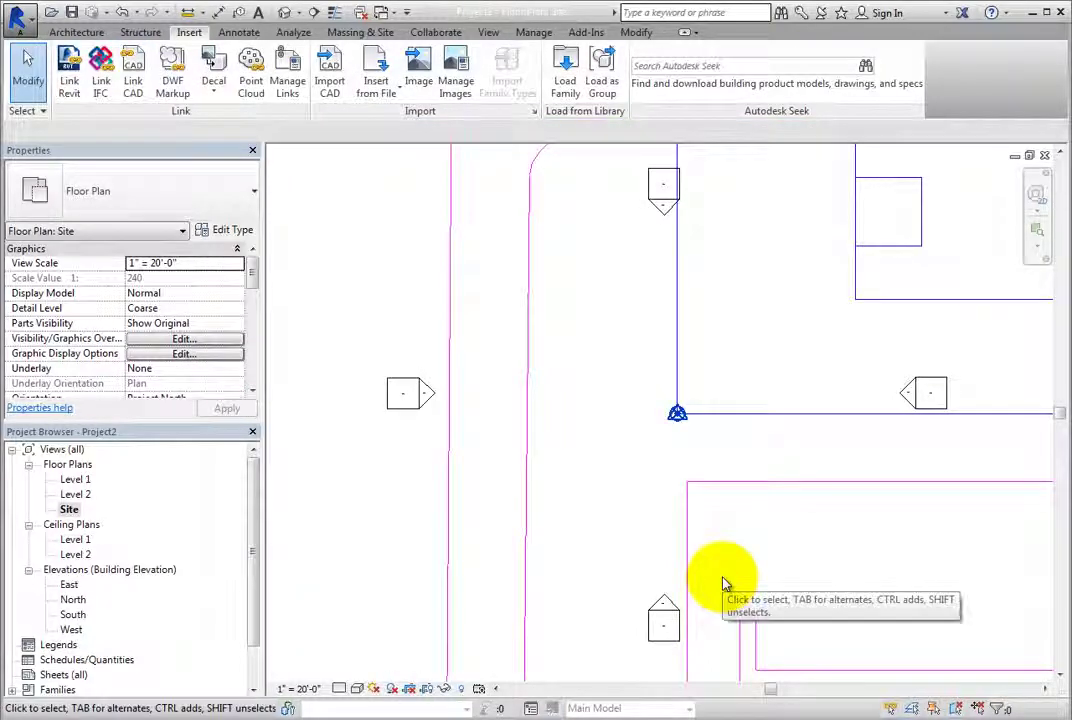
right_click(395, 598)
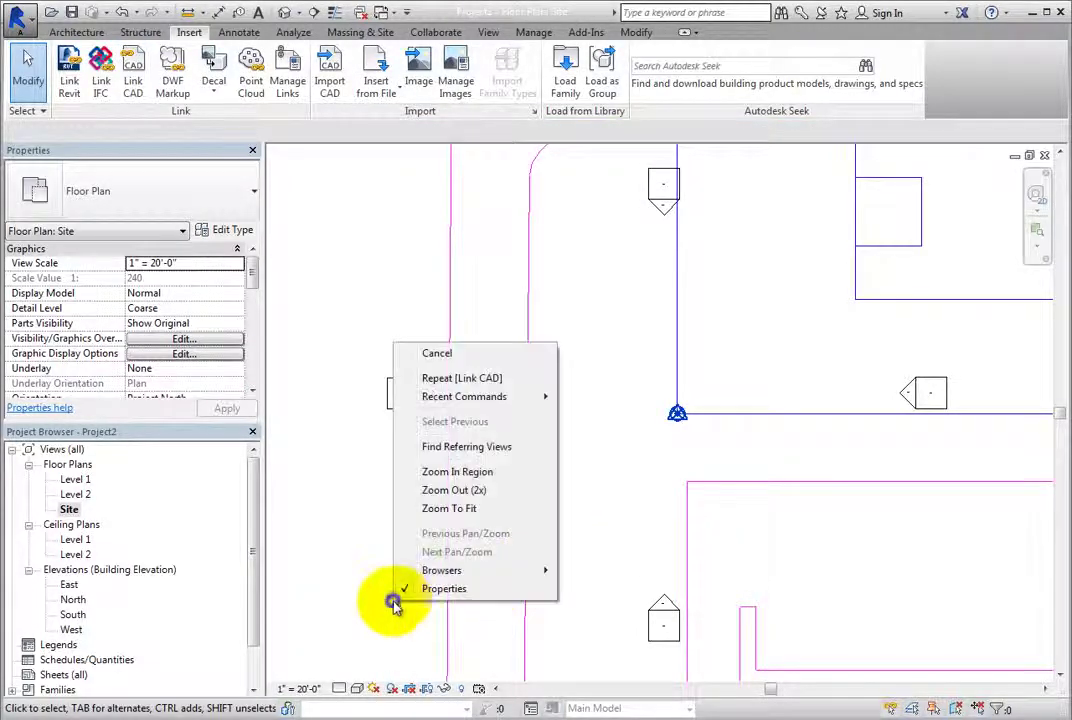
Zoom to fit the whole site and select the linked SitePlan.dwg
left_click(474, 518)
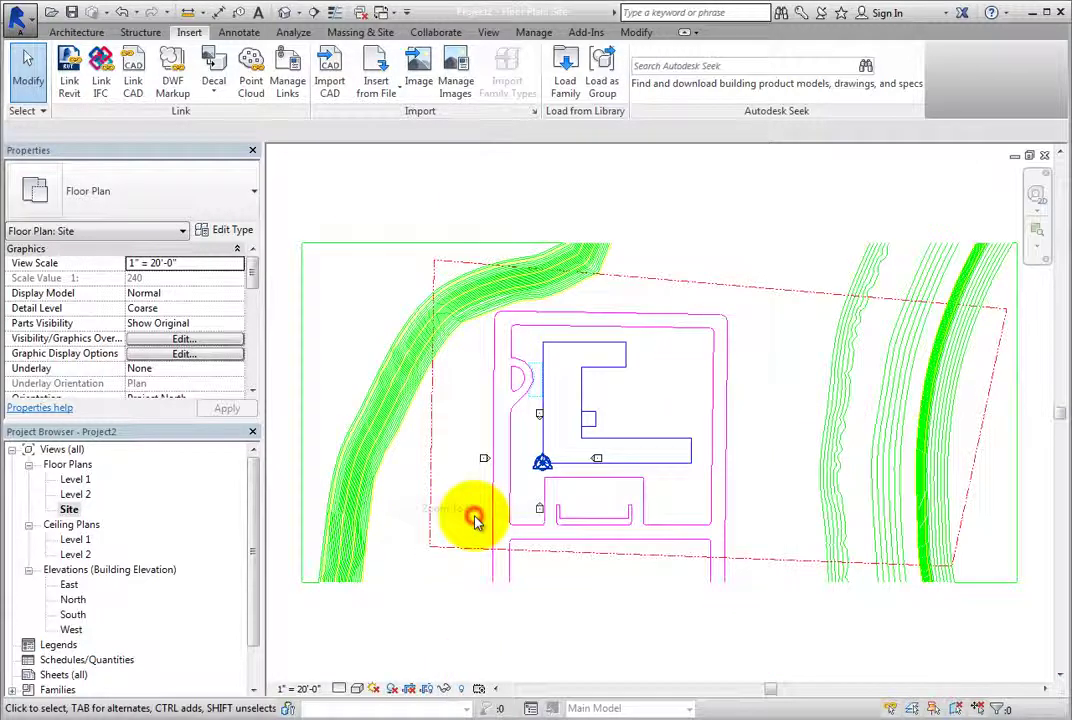
left_click(563, 557)
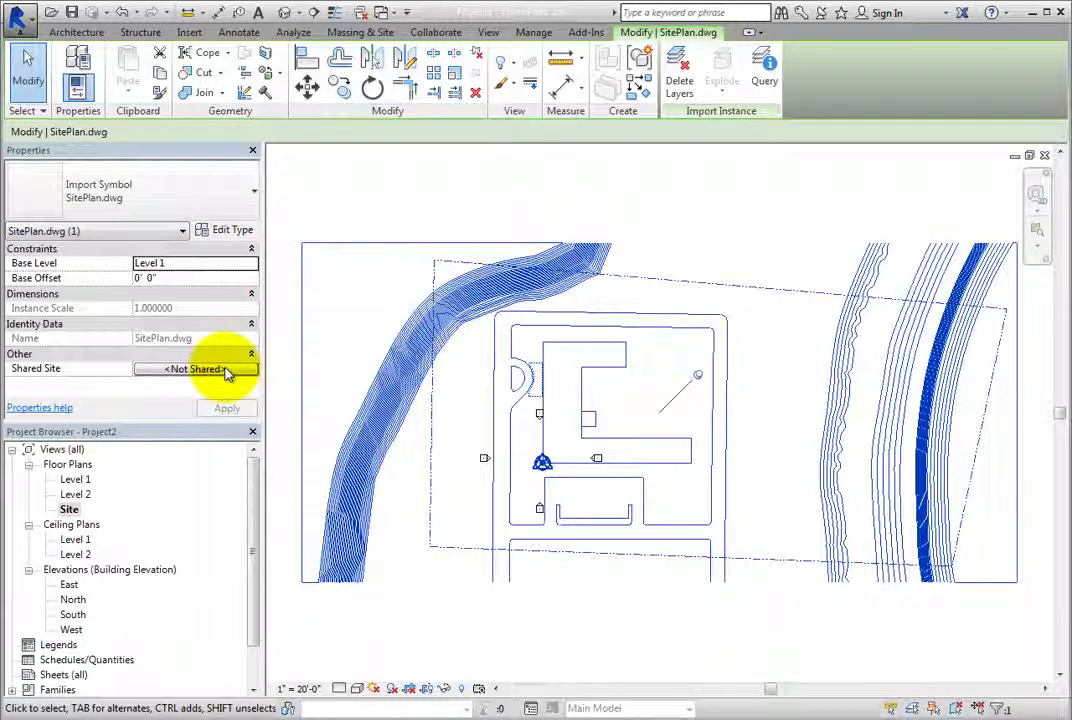
Open Share Coordinates from the Shared Site <Not Shared> property
left_click(226, 370)
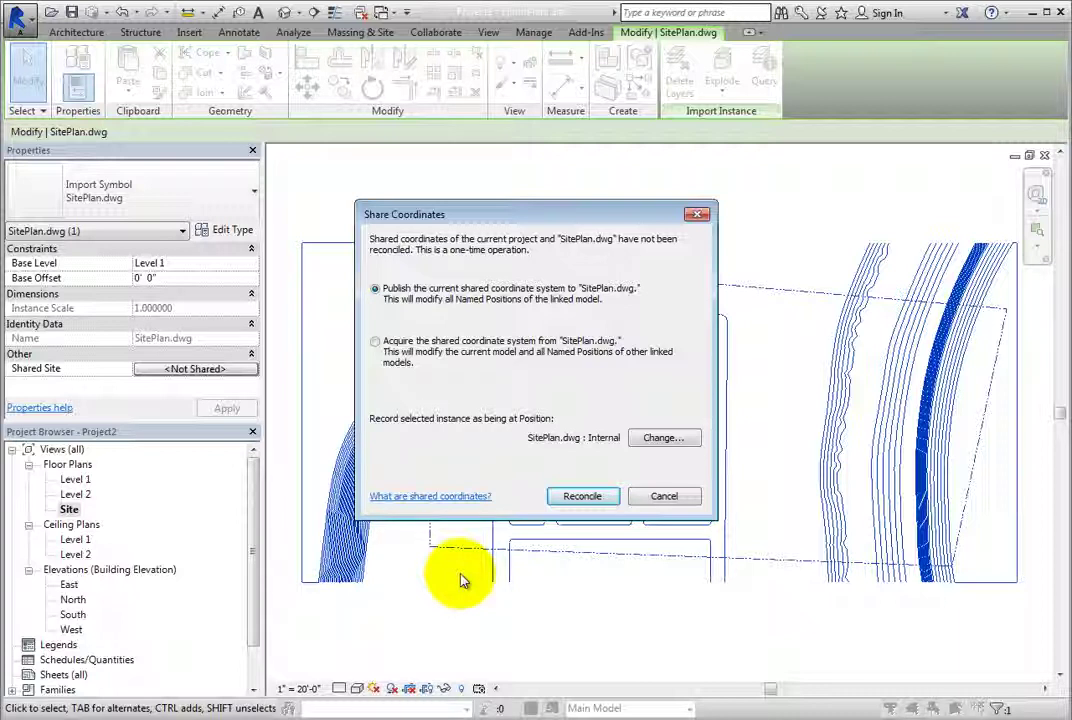
Cancel Share Coordinates, then unpin and re-pin the linked SitePlan.dwg
left_click(641, 497)
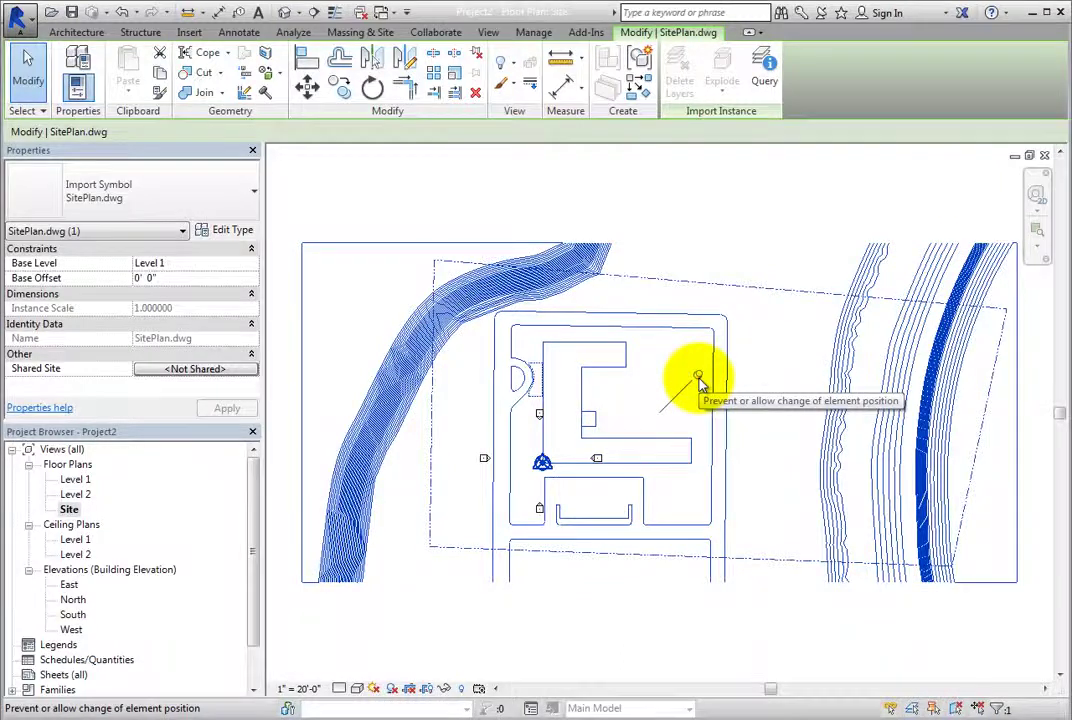
left_click(698, 379)
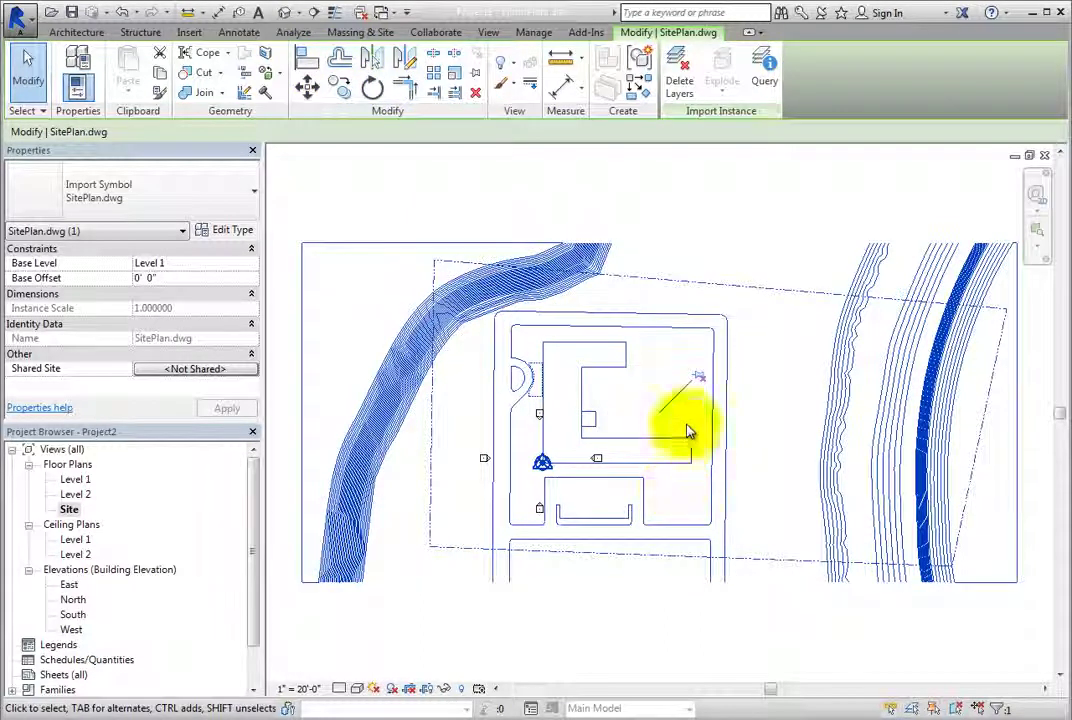
left_click(697, 377)
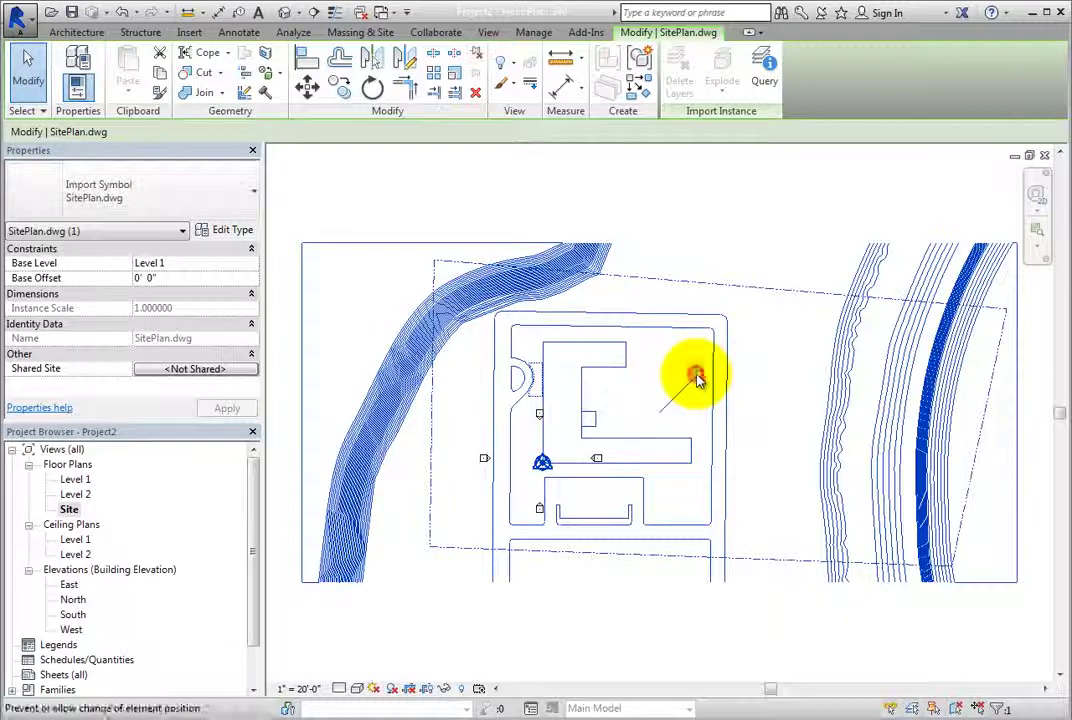
Deselect the drawing, open and cancel Manage Links, then show the Manage tab tools
left_click(566, 611)
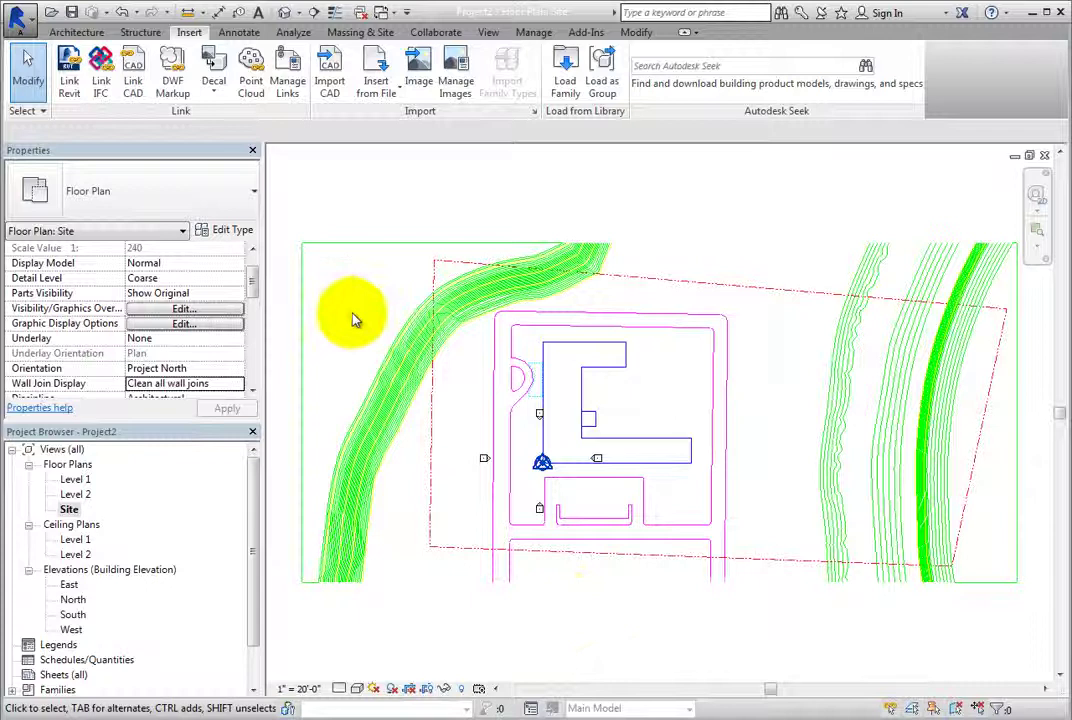
left_click(285, 92)
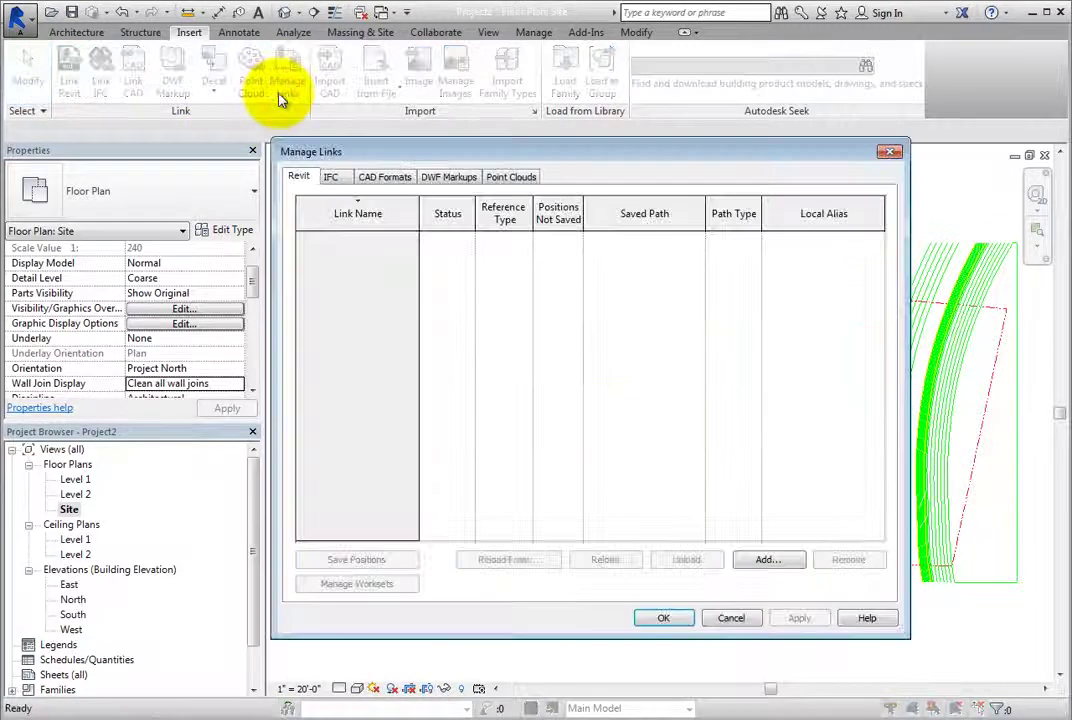
left_click(726, 618)
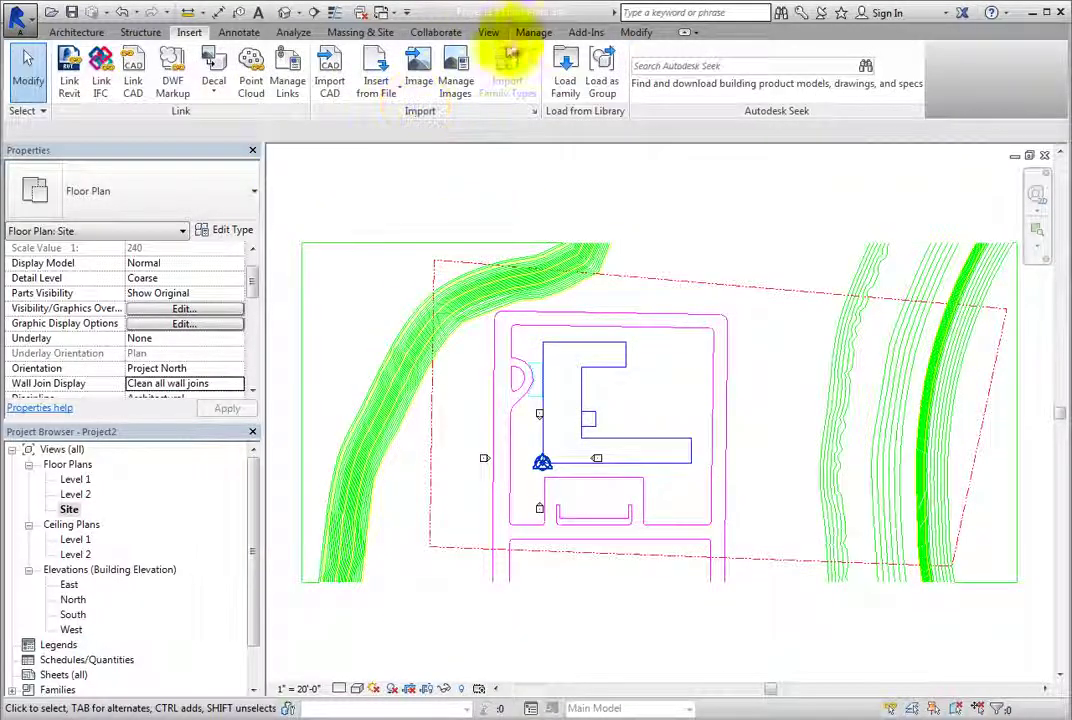
left_click(533, 33)
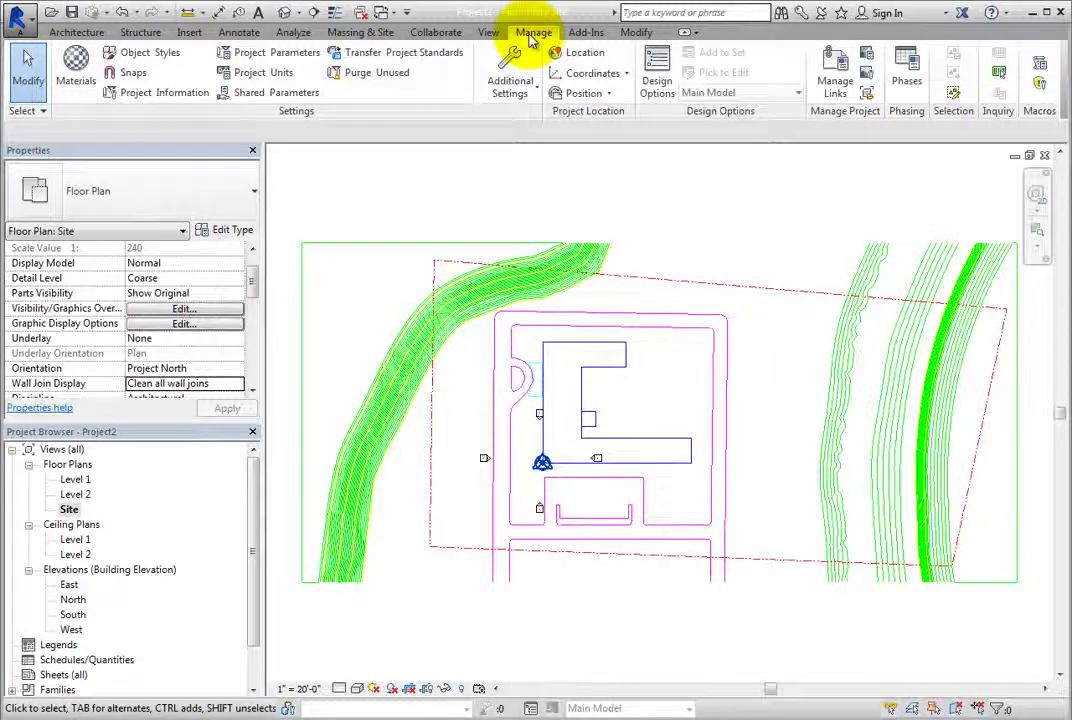
Remove the SitePlan.dwg link from the CAD Formats list in Manage Links
left_click(835, 78)
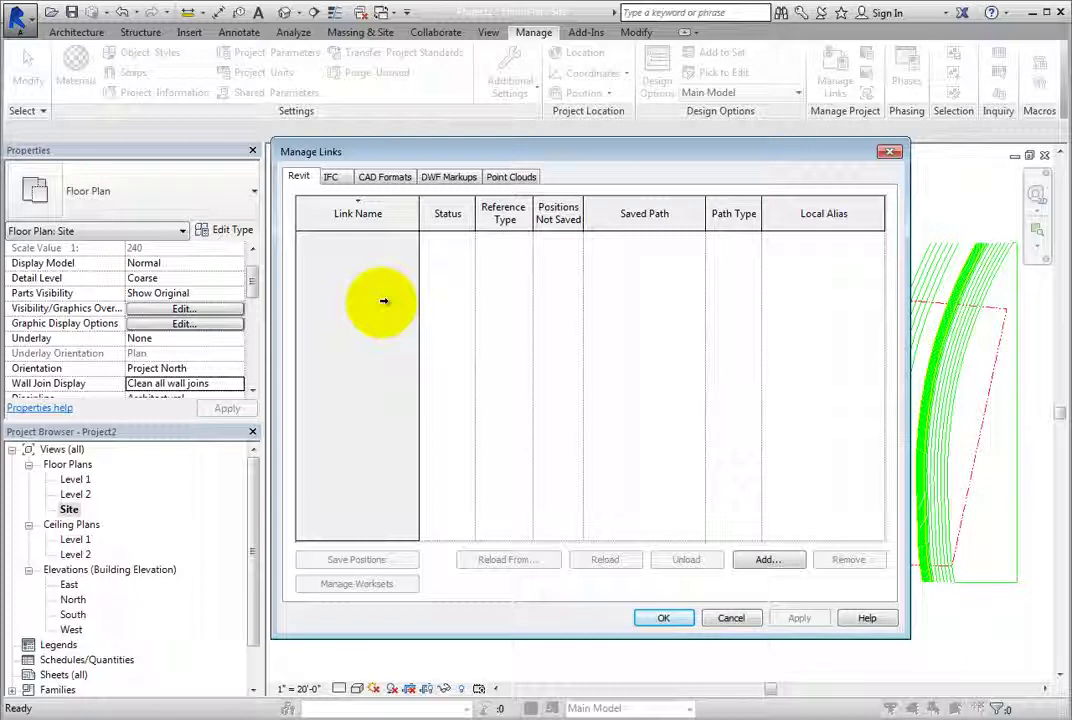
left_click(388, 178)
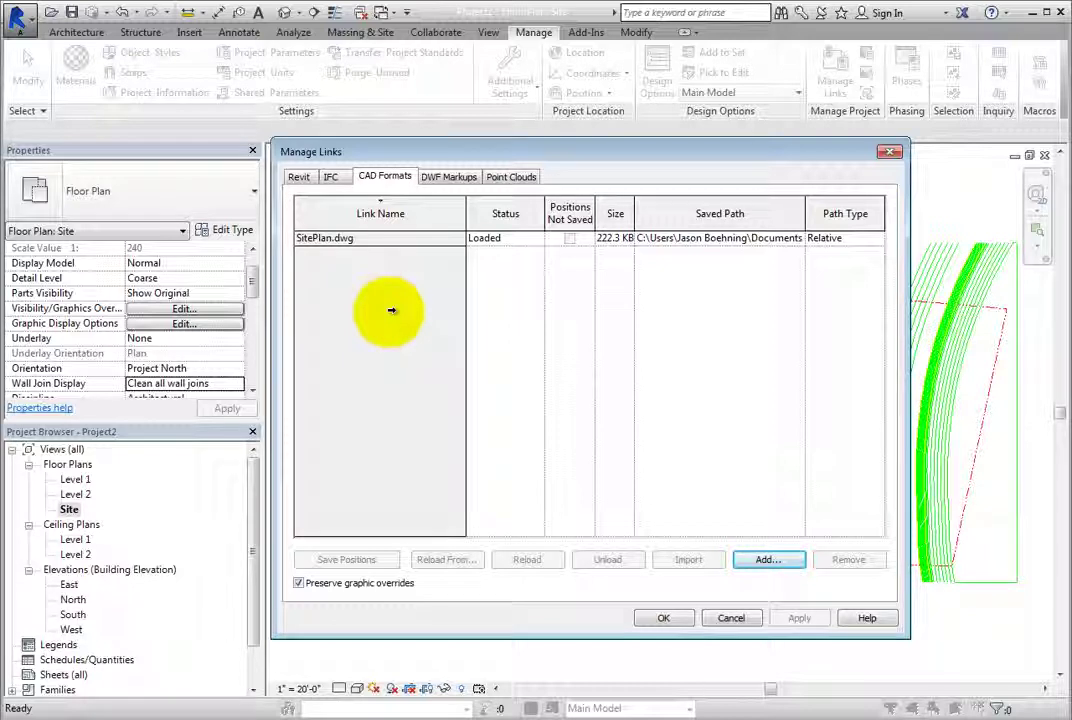
left_click(371, 240)
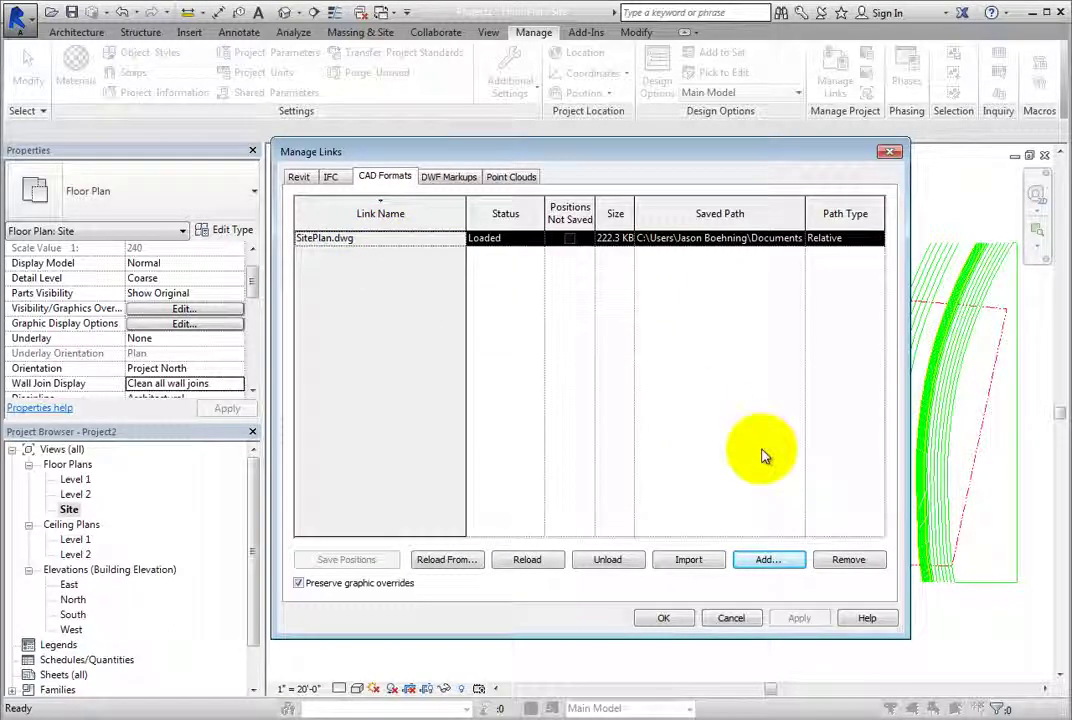
left_click(845, 561)
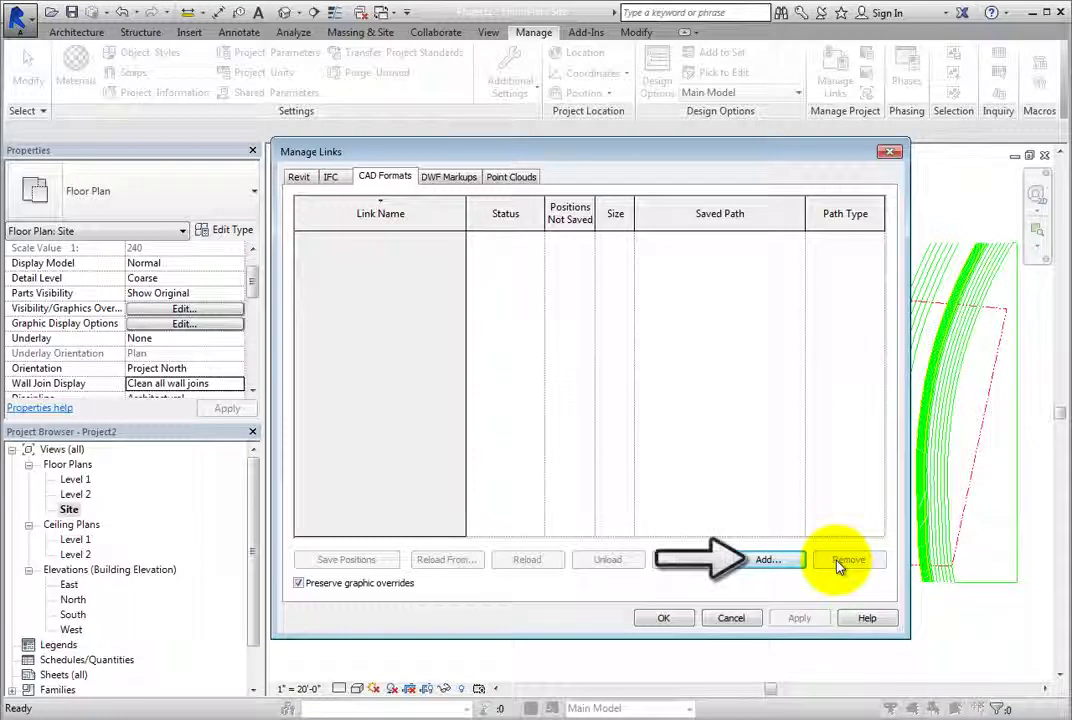
Choose SitePlan.dwg as a new CAD link with Auto - Center to Center positioning
left_click(766, 560)
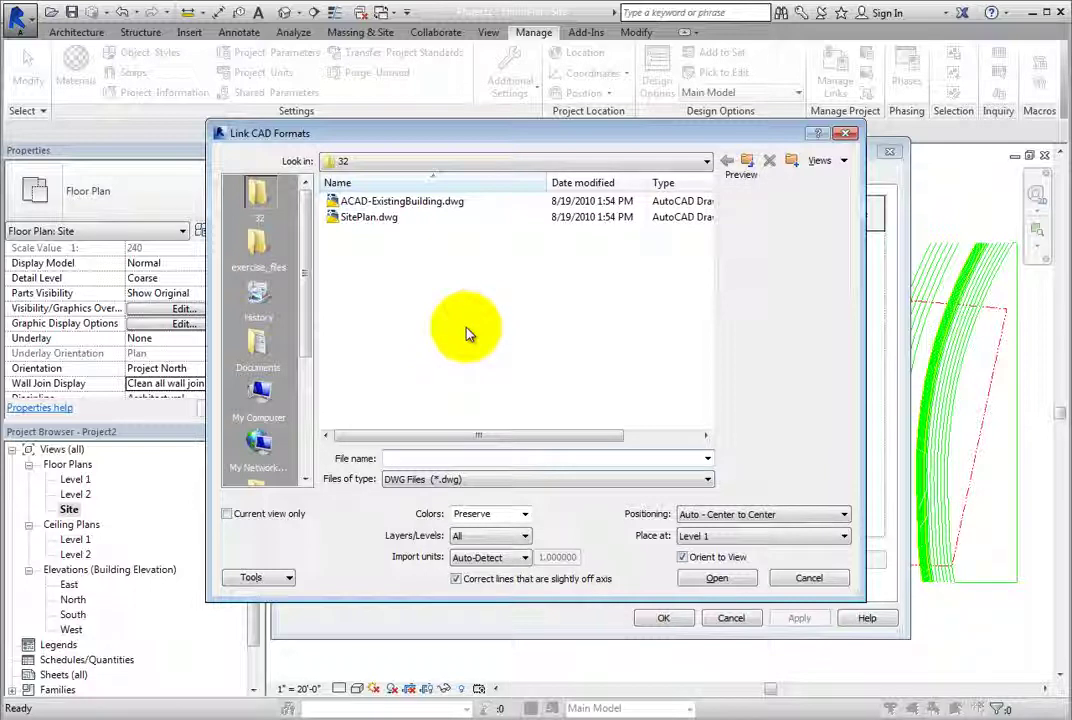
left_click(362, 217)
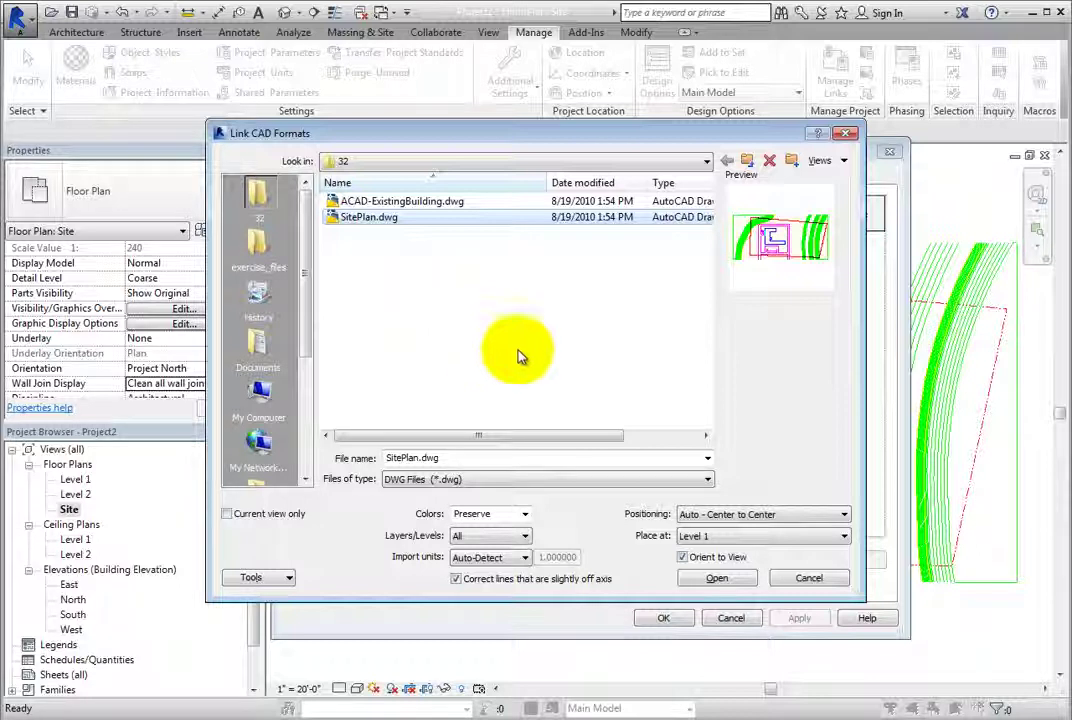
left_click(835, 514)
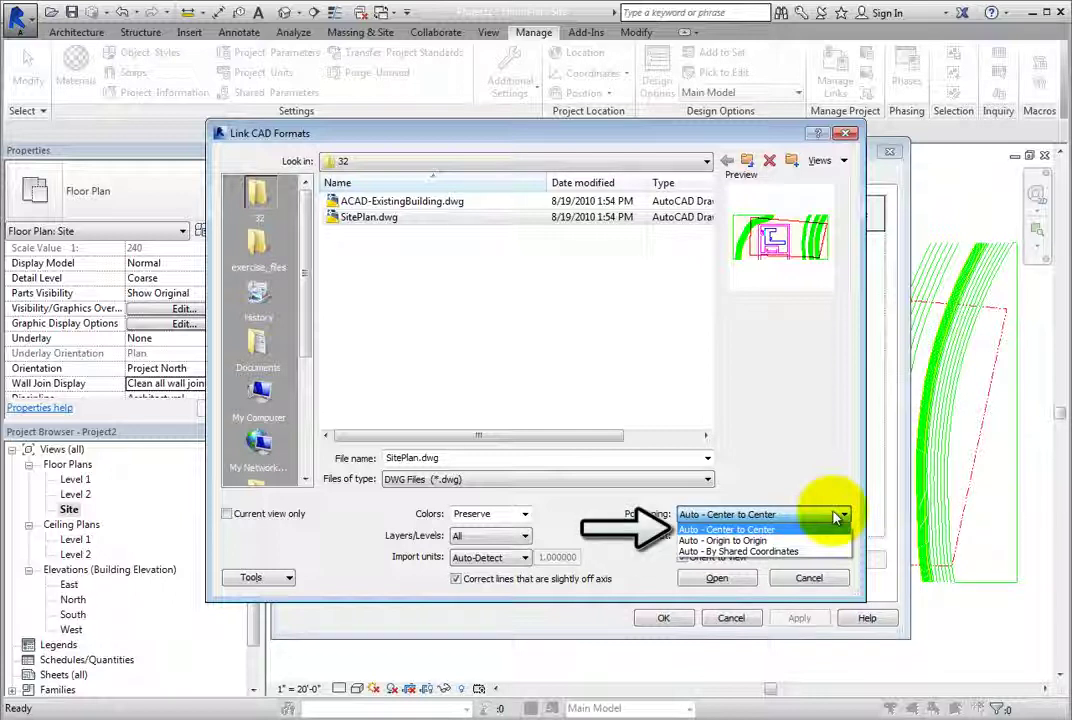
left_click(830, 530)
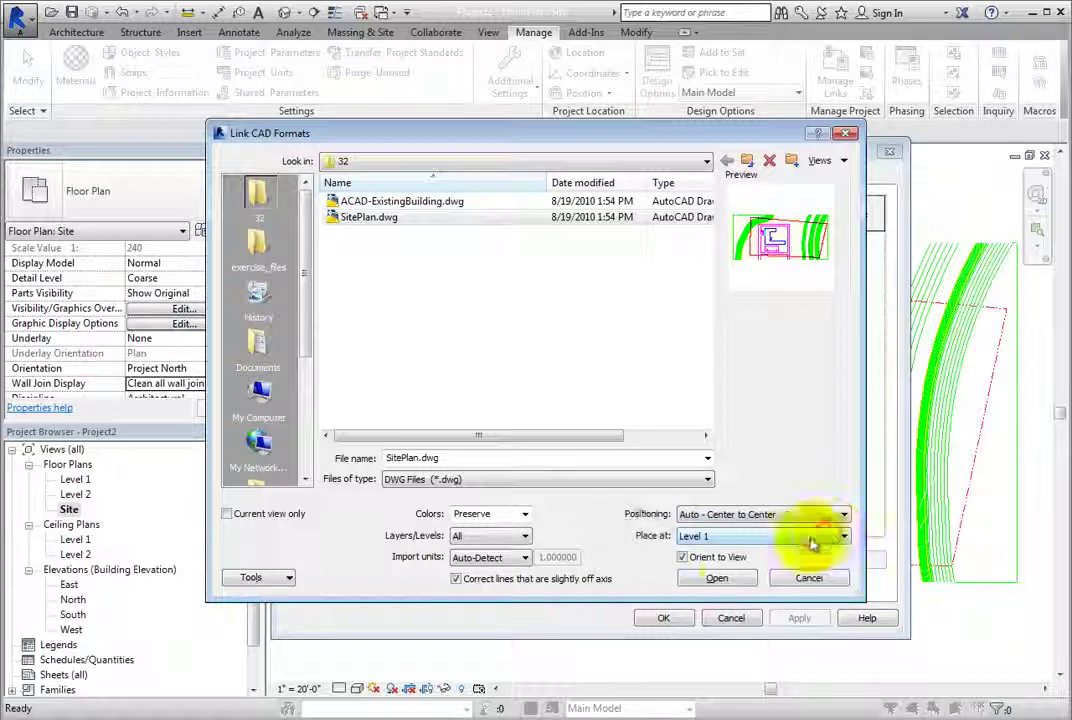
Link SitePlan.dwg and confirm the Manage Links changes
left_click(717, 578)
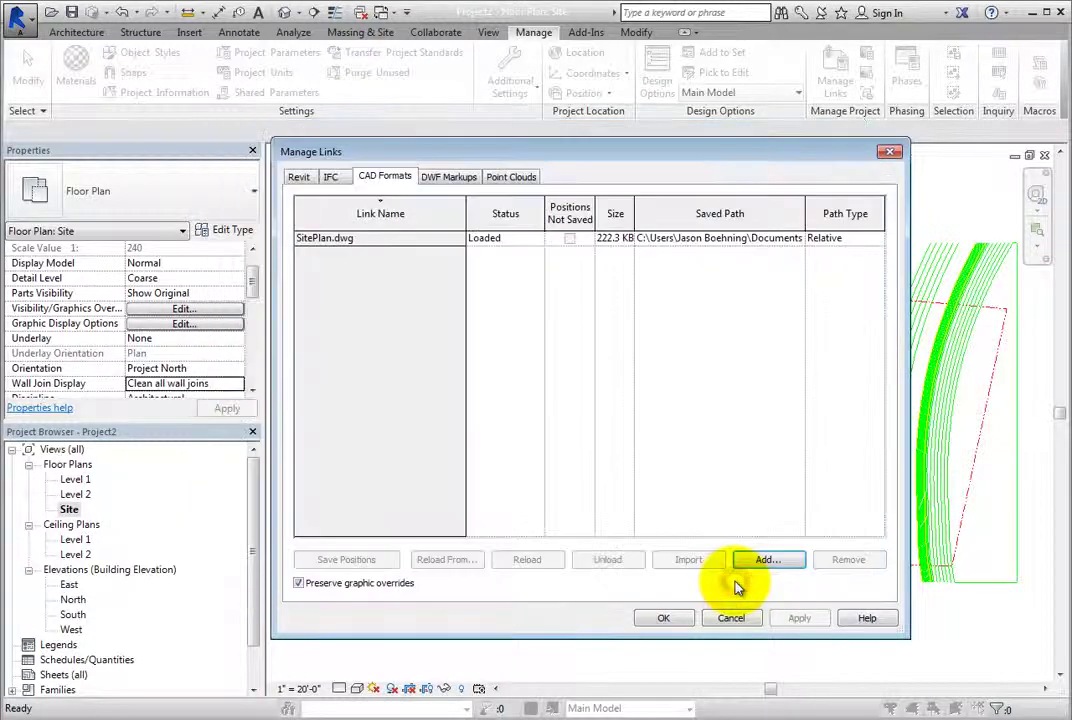
left_click(663, 618)
Pan the Site plan to frame the re-linked SitePlan.dwg contours and building outline
middle_click_drag(598, 627, 722, 577)
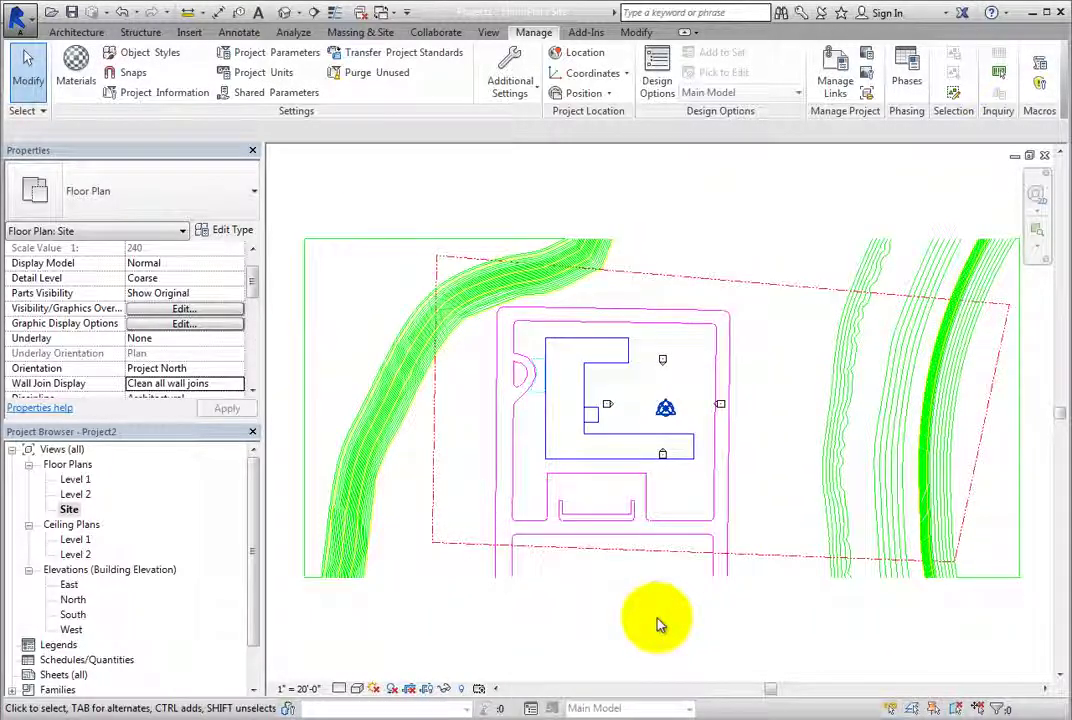